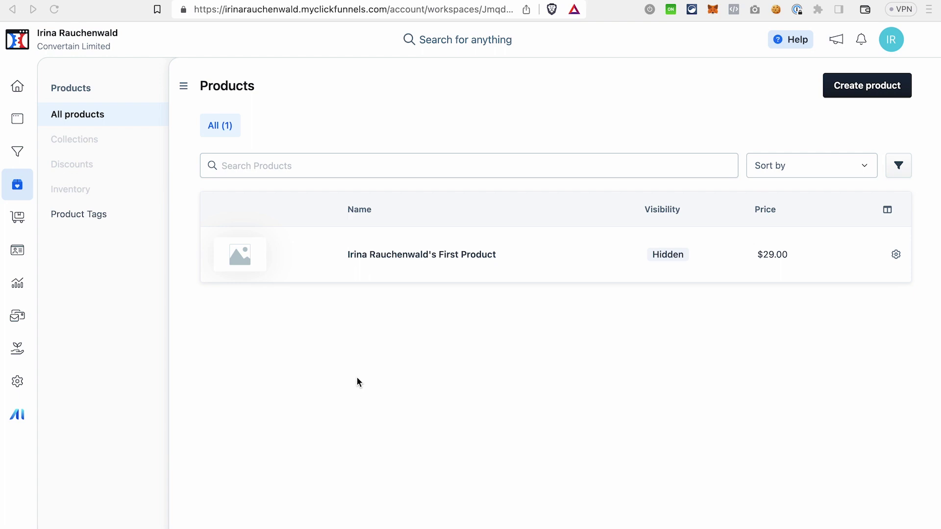
- From the Products list, create a Digital product named 'Main Product'
click(23, 187)
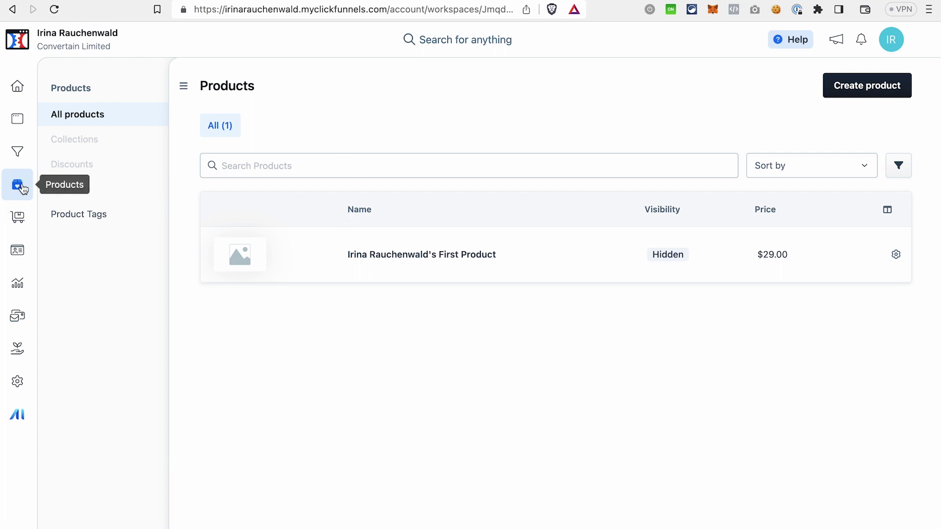
click(857, 87)
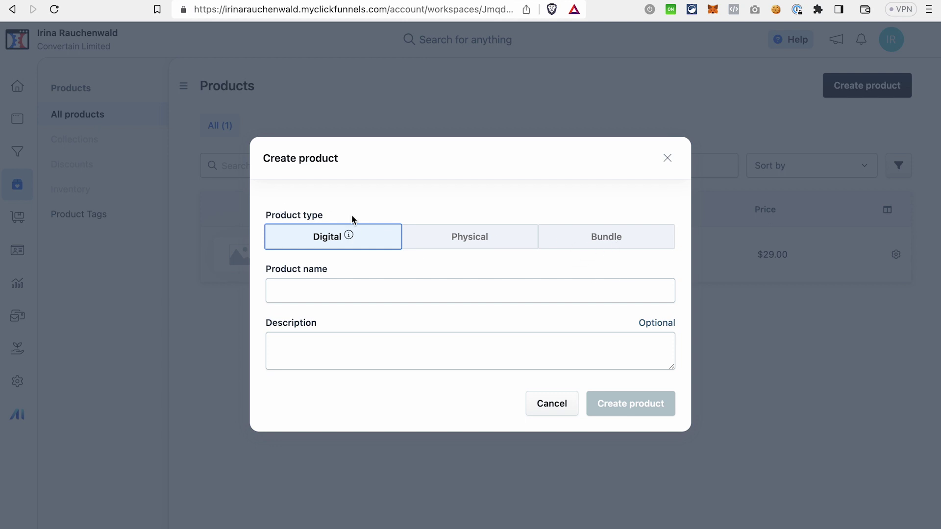
click(354, 292)
text(Main Product)
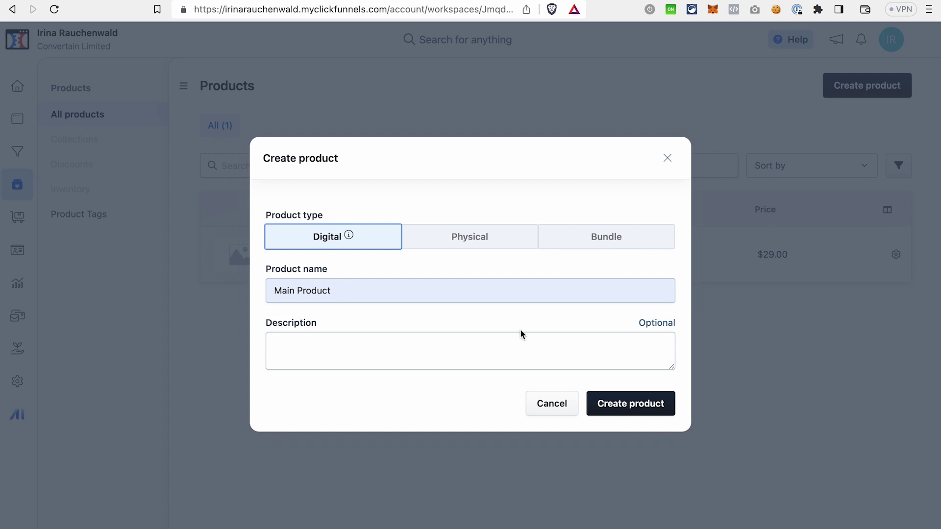
click(631, 408)
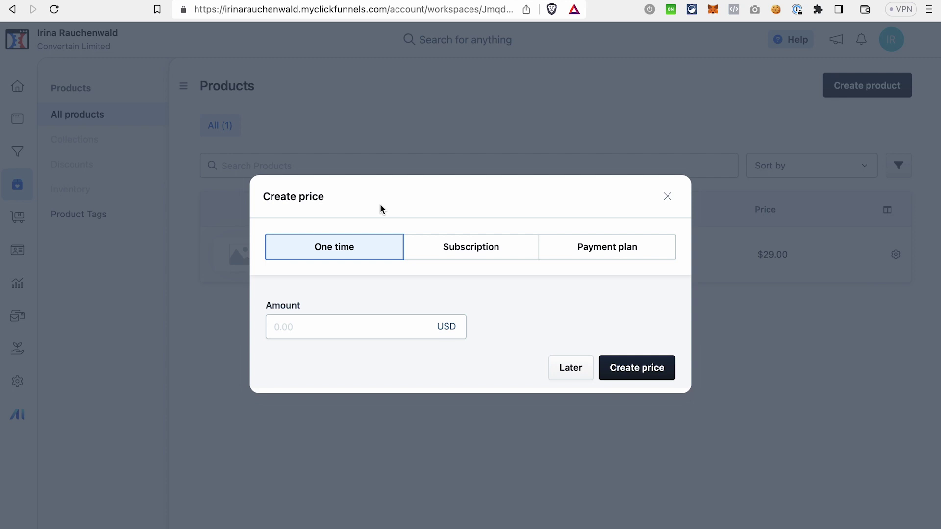
- Compare the Subscription and Payment plan options, then save a one-time $197.00 price
click(495, 256)
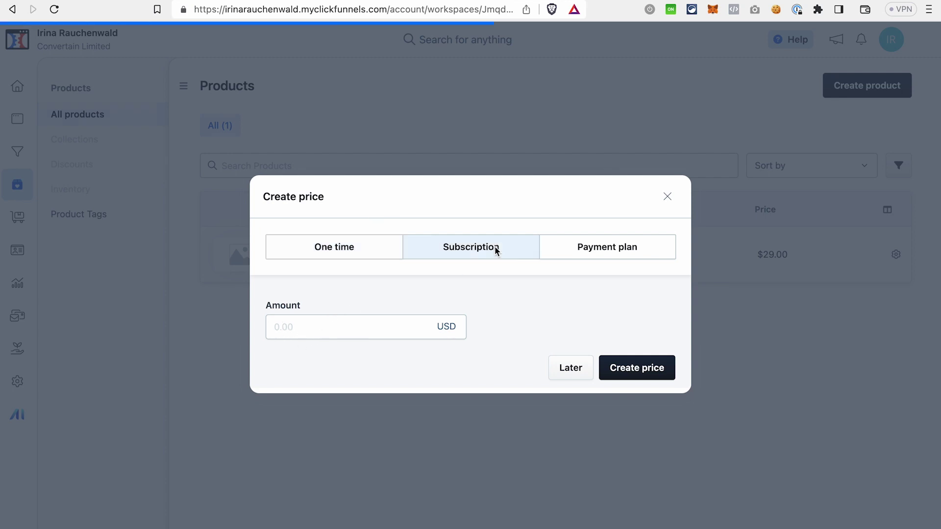
click(538, 308)
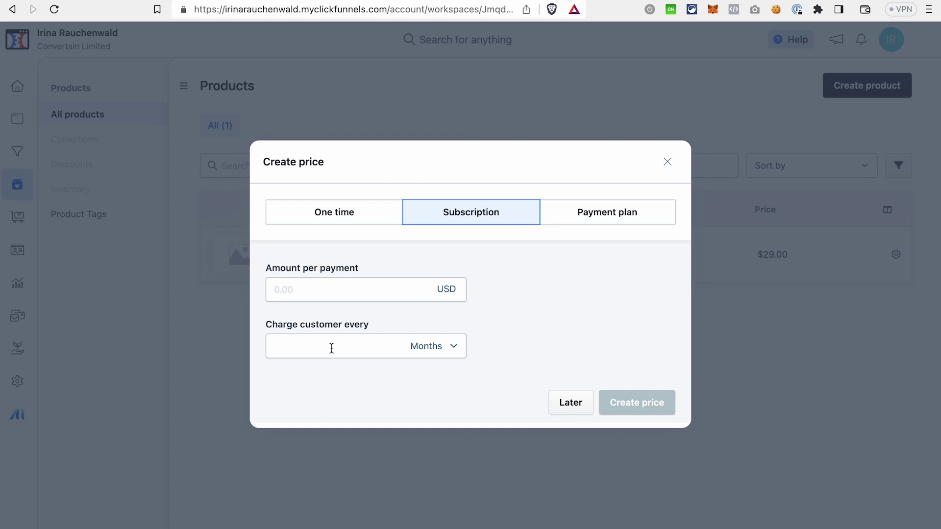
click(588, 212)
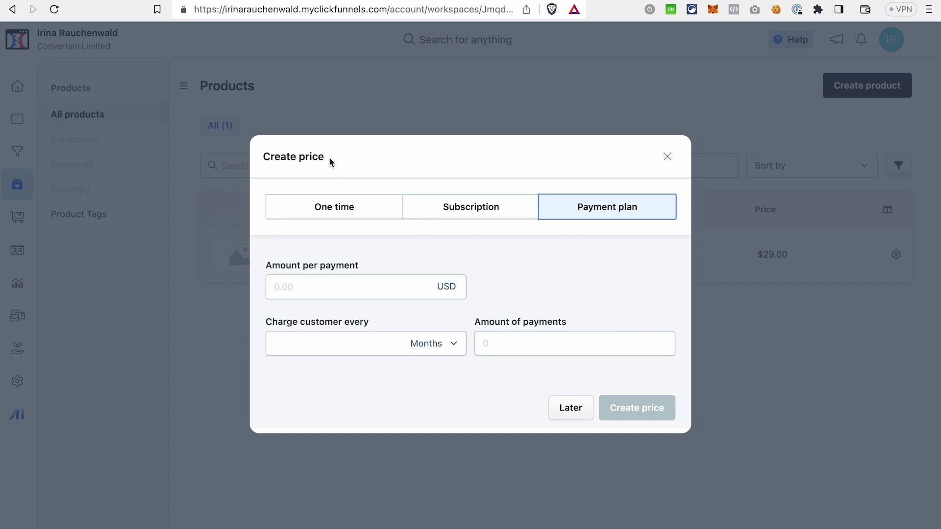
click(334, 215)
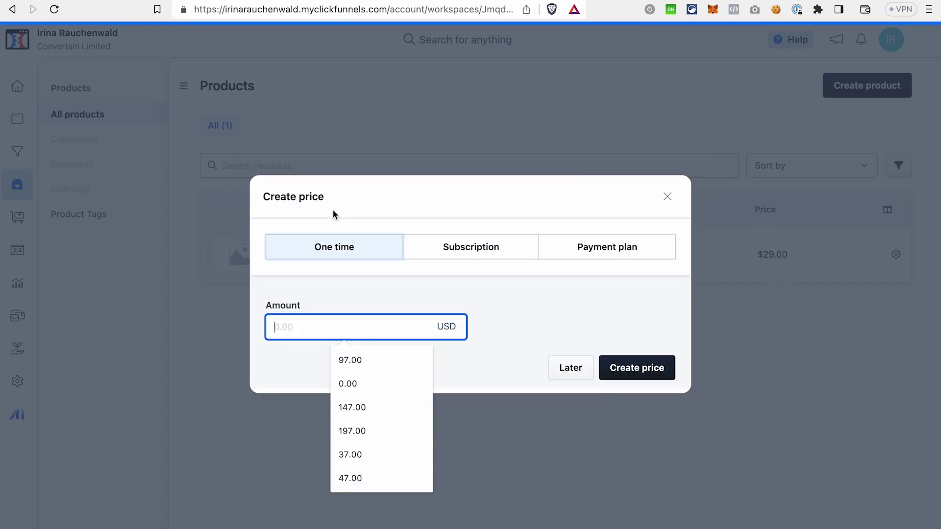
text(197)
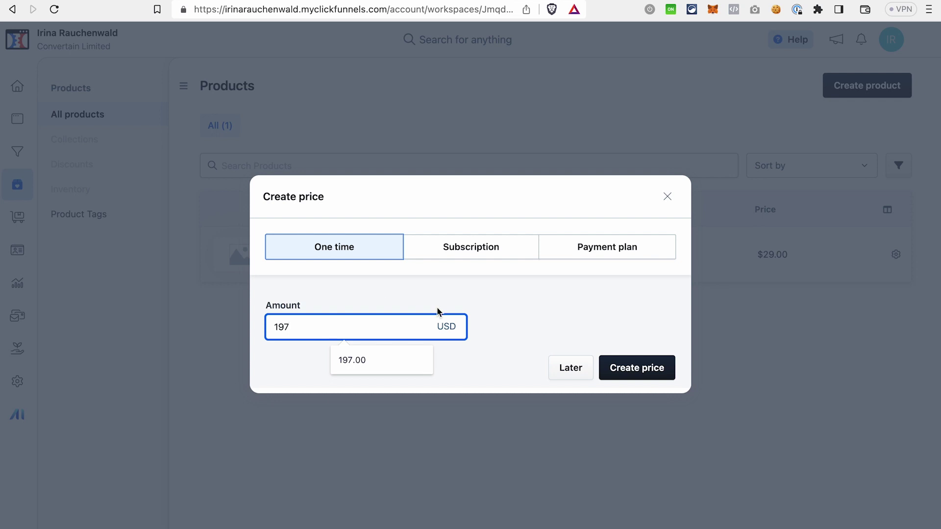
click(385, 371)
key(Return)
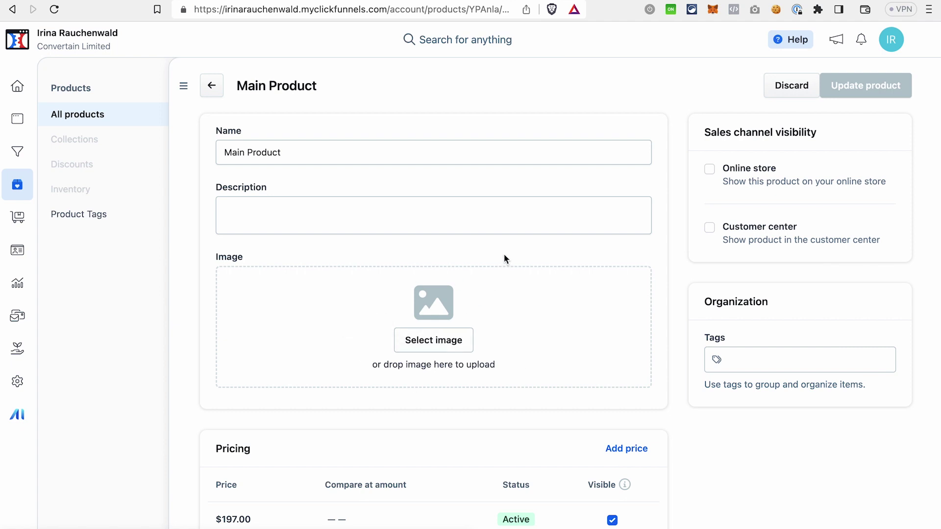
- Set the colourful laptop picture as Main Product's image and tick 'Product is taxable'
click(443, 342)
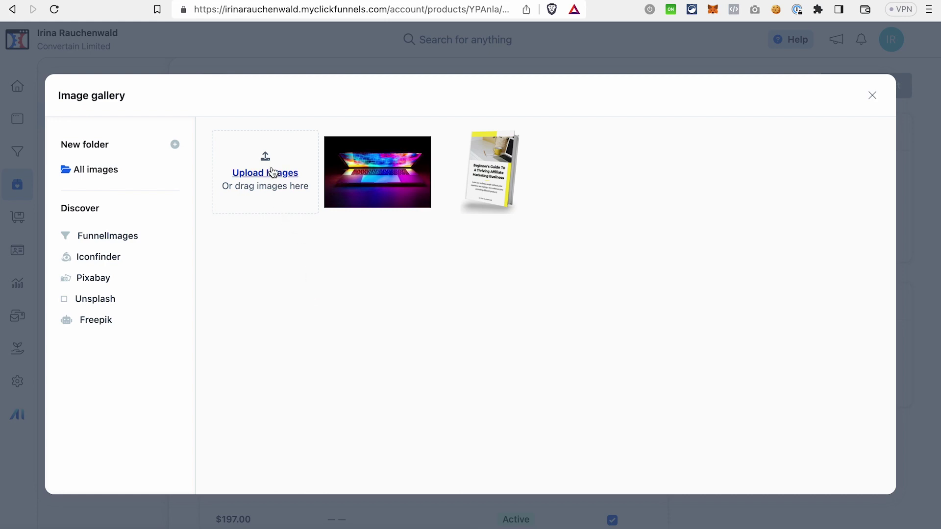
click(389, 198)
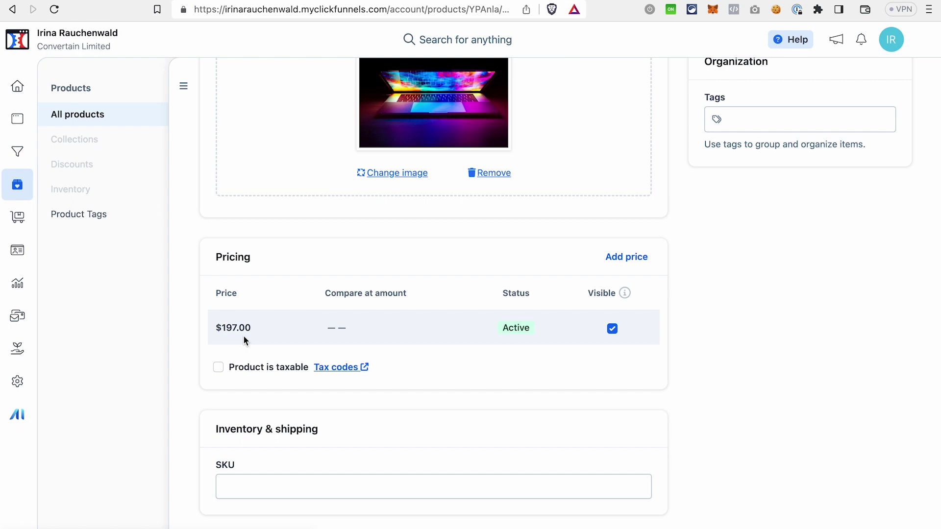
click(218, 367)
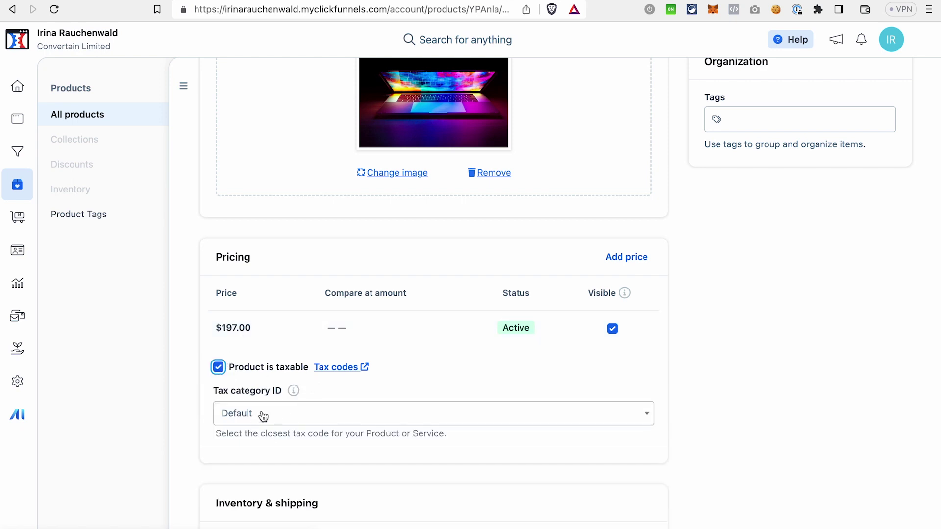
- Untick 'Product is taxable' and start a second price in the Pricing card
key(space)
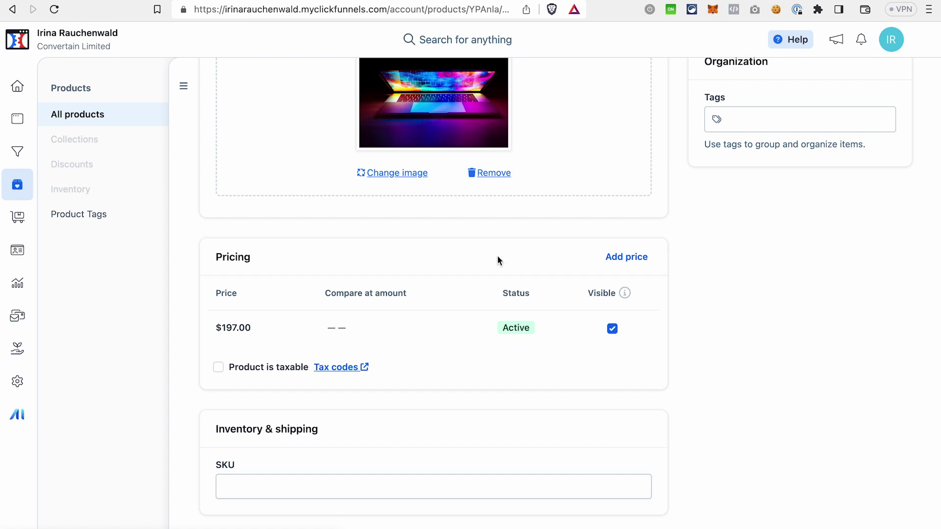
click(622, 259)
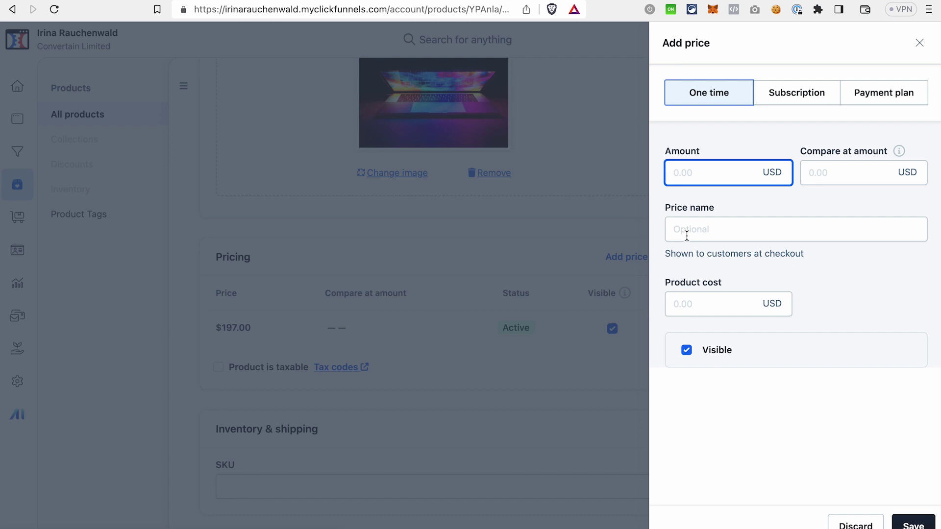
- Dismiss the Add price panel without saving, keeping only the $197.00 price
click(842, 212)
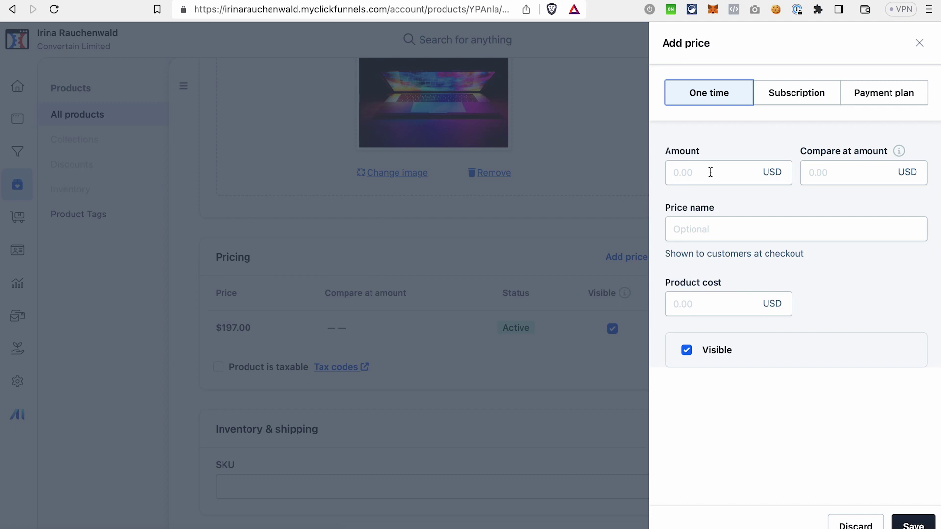
key(Tab)
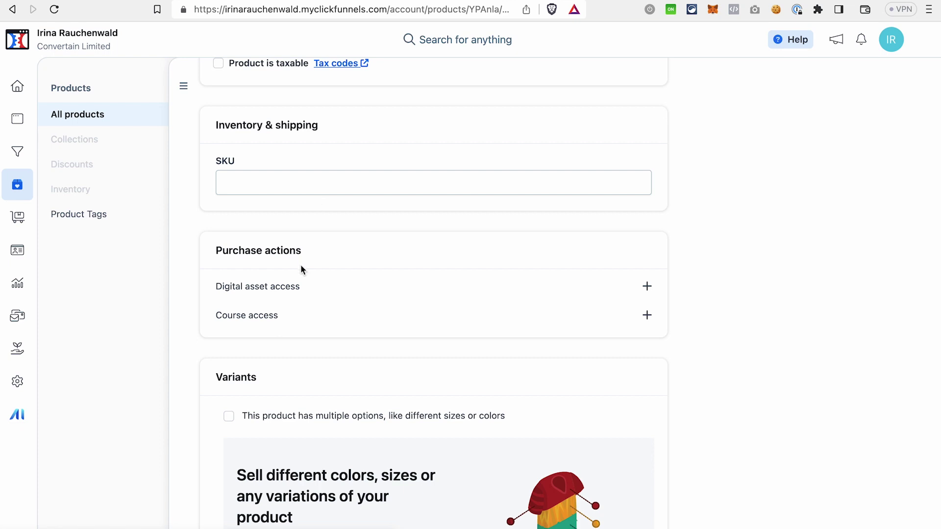
- Add the Beginner's Guide e-book under Digital asset access and save the selection
scroll(301, 267, down, 2)
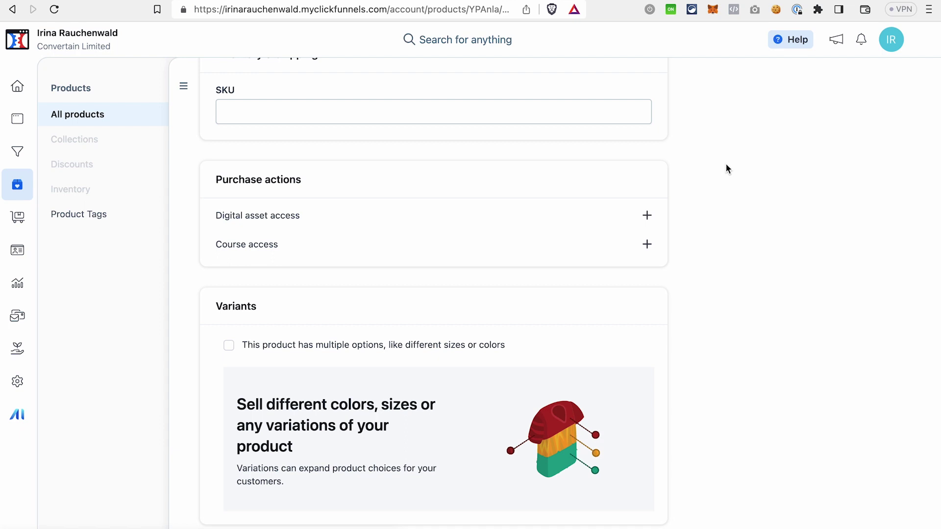
click(647, 217)
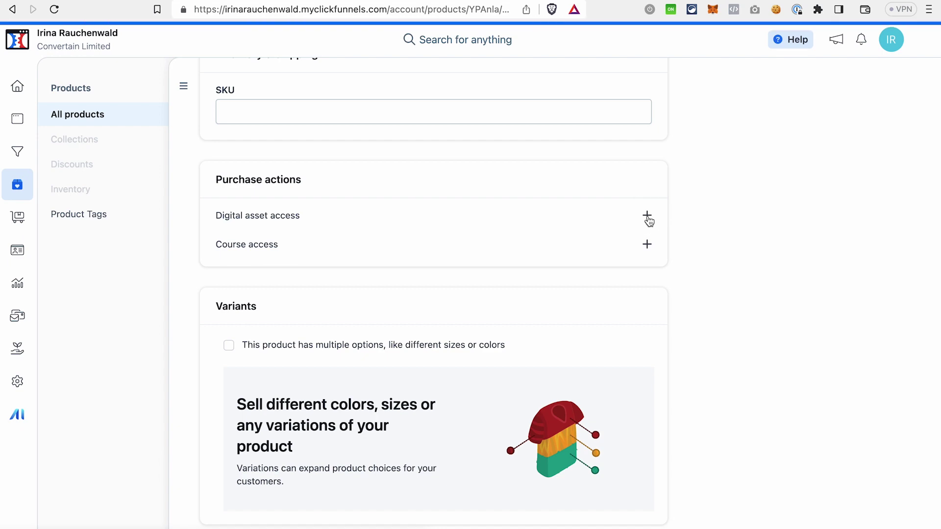
click(678, 193)
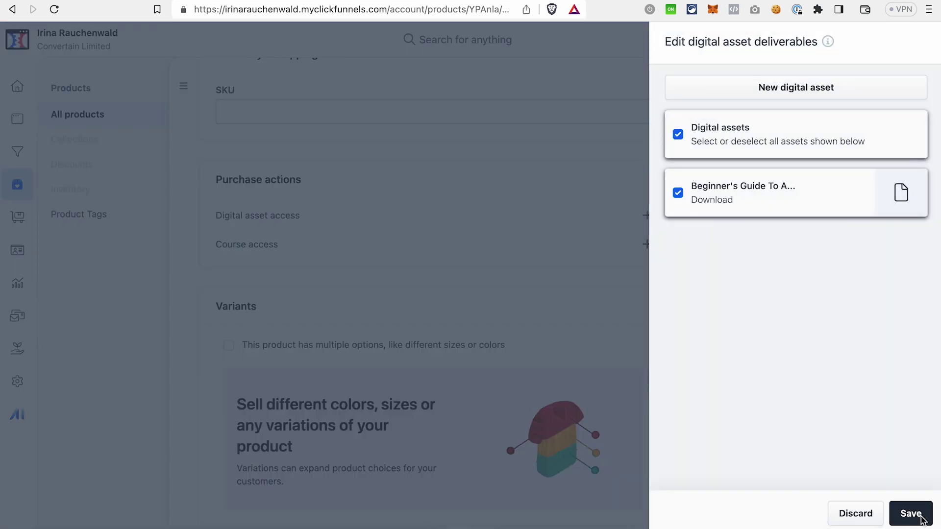
click(904, 512)
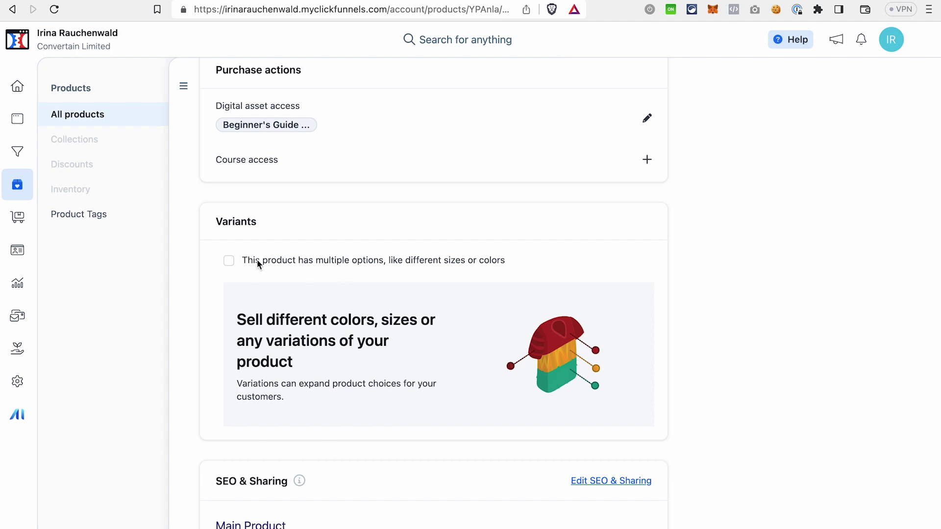
- Tick 'This product has multiple options' under Variants and open Edit SEO & Sharing
click(229, 262)
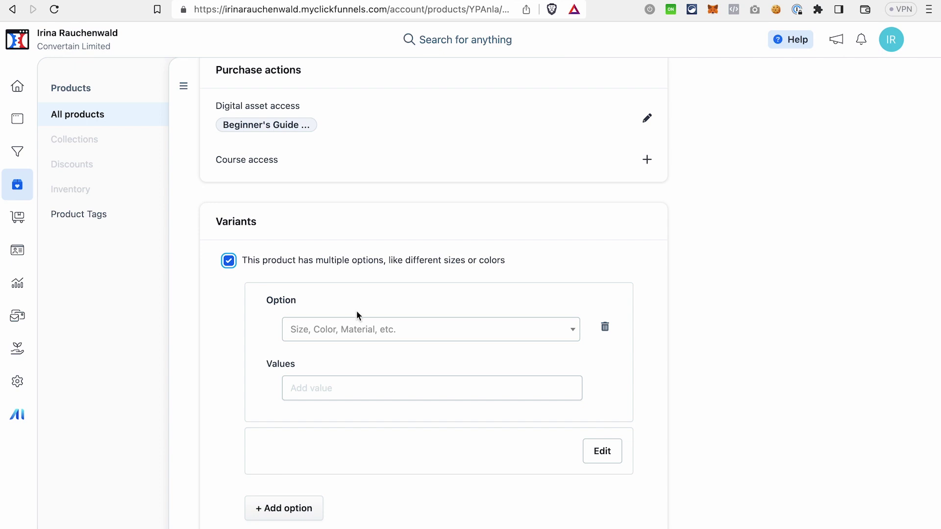
scroll(372, 376, down, 5)
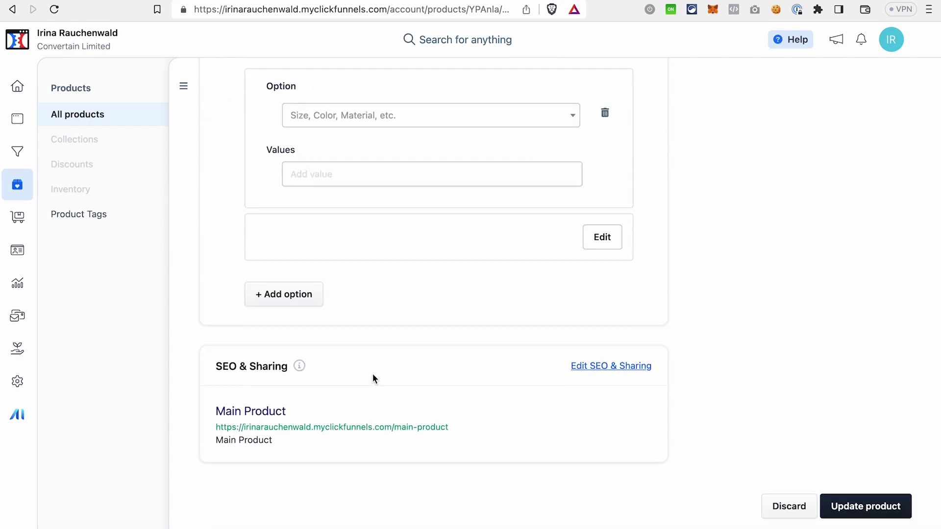
click(611, 366)
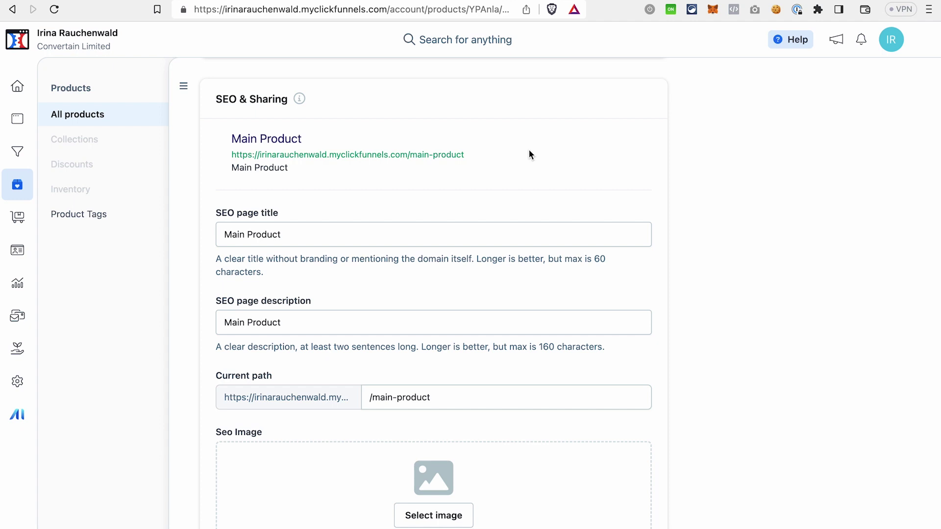
scroll(607, 127, up, 20)
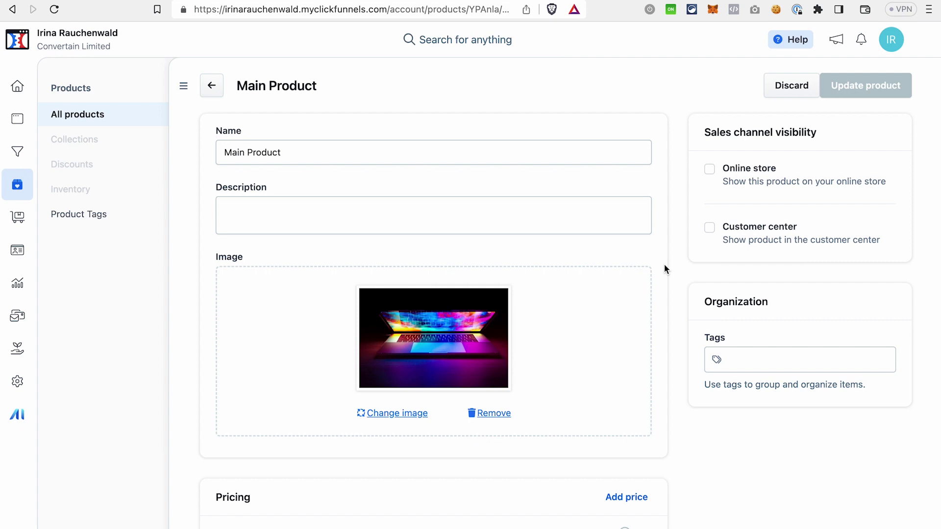
- Create a second digital product named 'Order Bump Product'
click(212, 85)
click(856, 86)
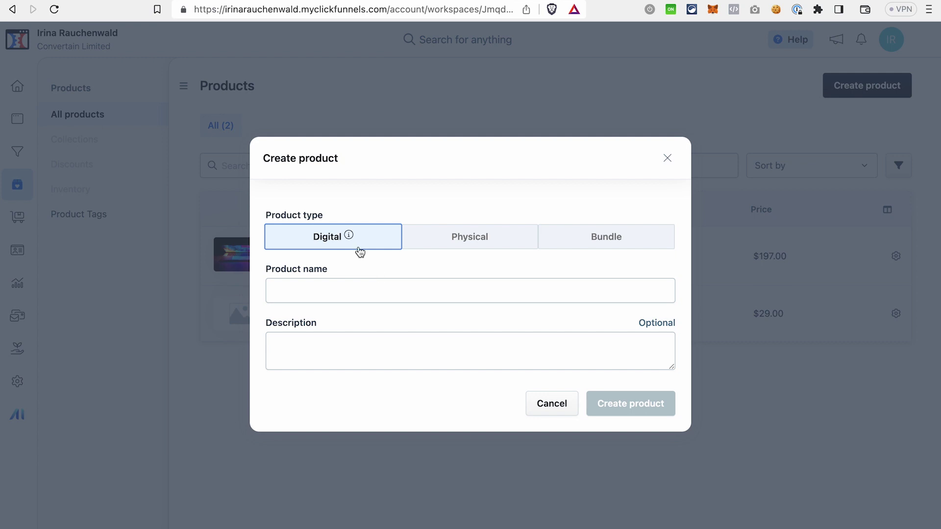
click(363, 290)
text(Order)
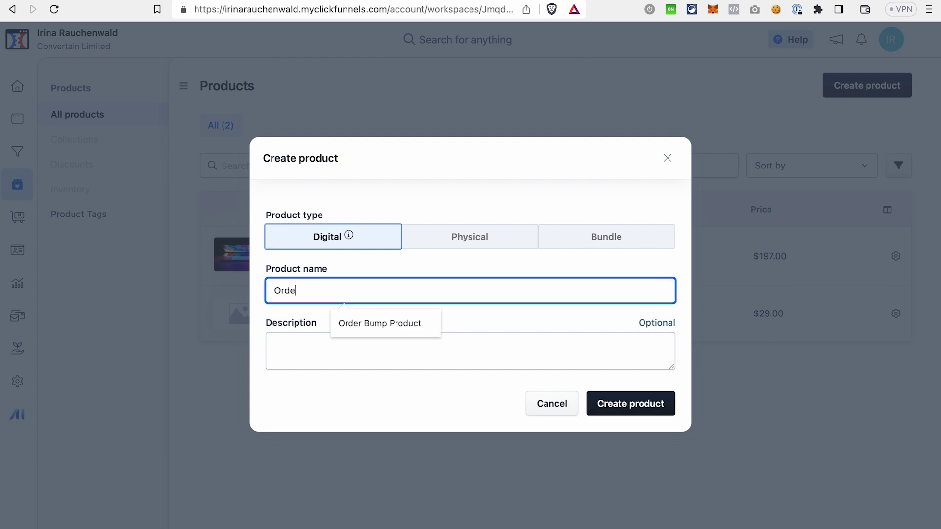
click(388, 317)
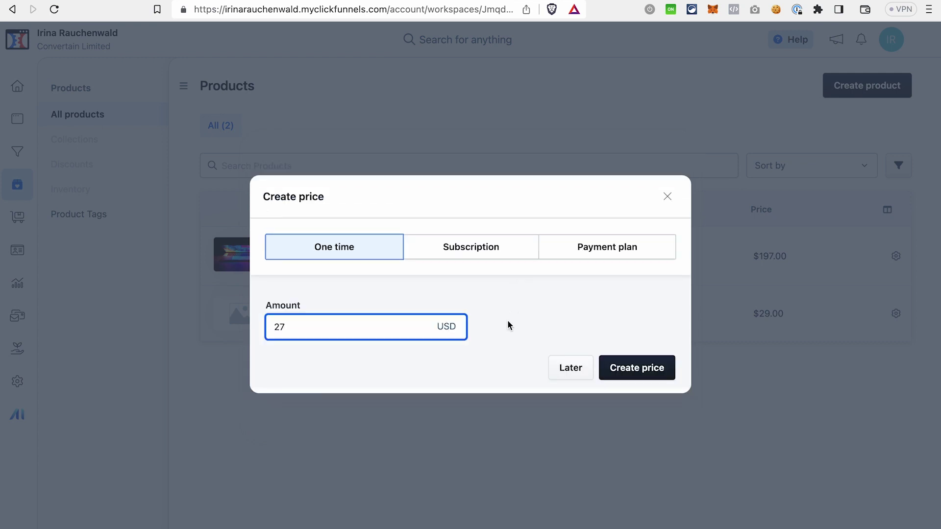
- Give Order Bump Product a $27.00 one-time price and the e-book cover image
click(636, 371)
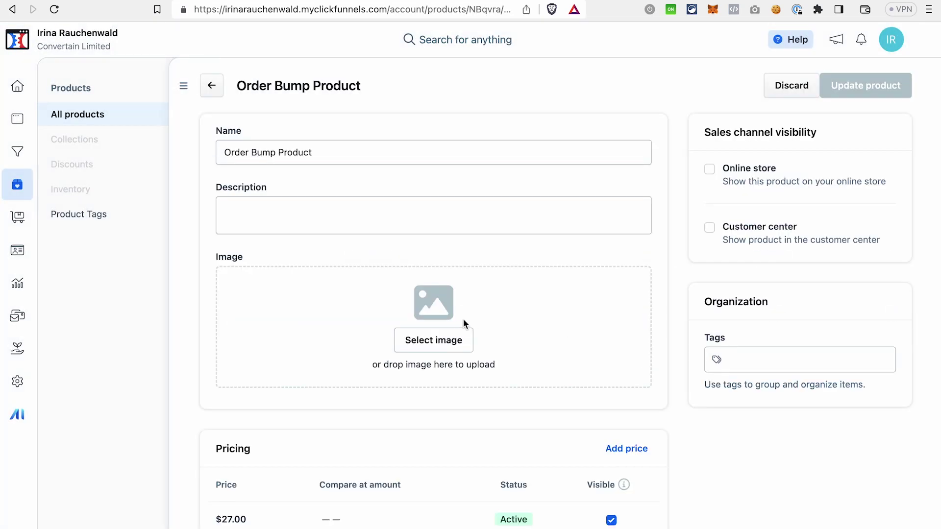
click(451, 343)
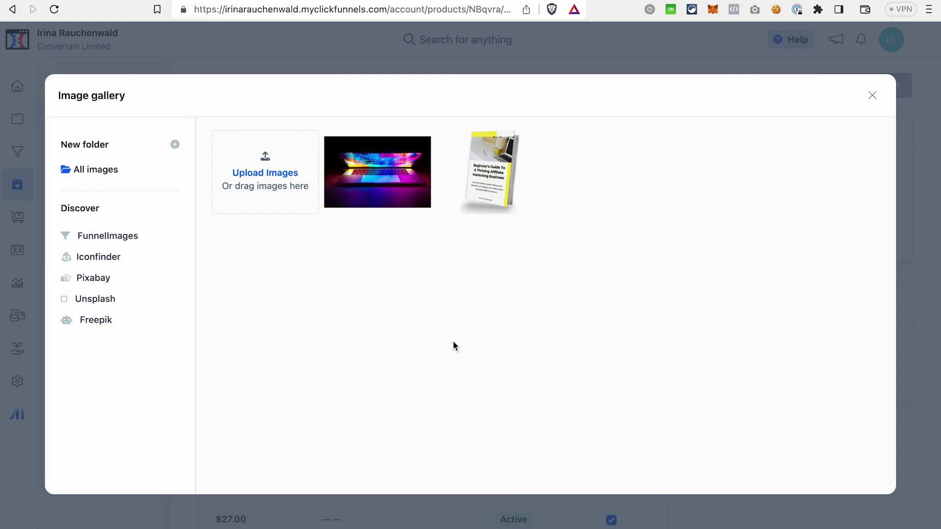
click(490, 171)
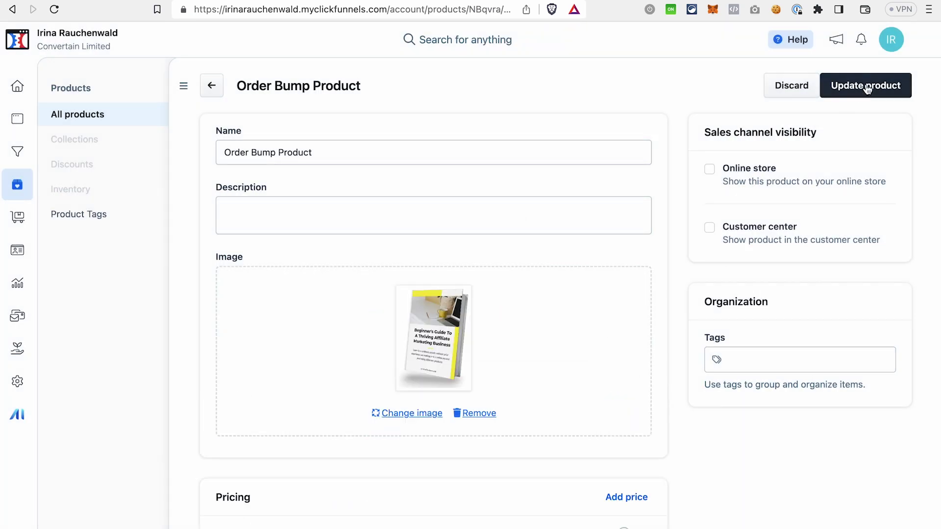
- Update Order Bump Product, then return to the New Funnel workflow from the Sites sidebar
click(865, 86)
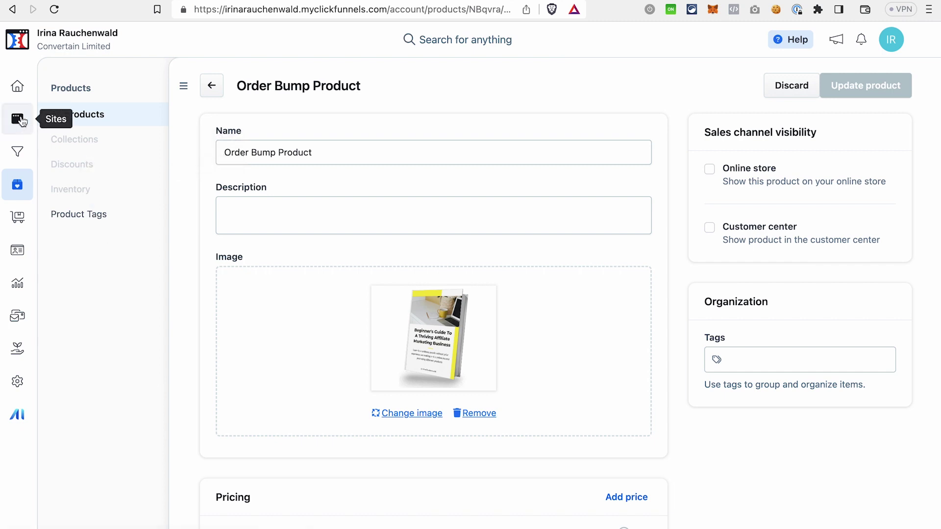
click(18, 152)
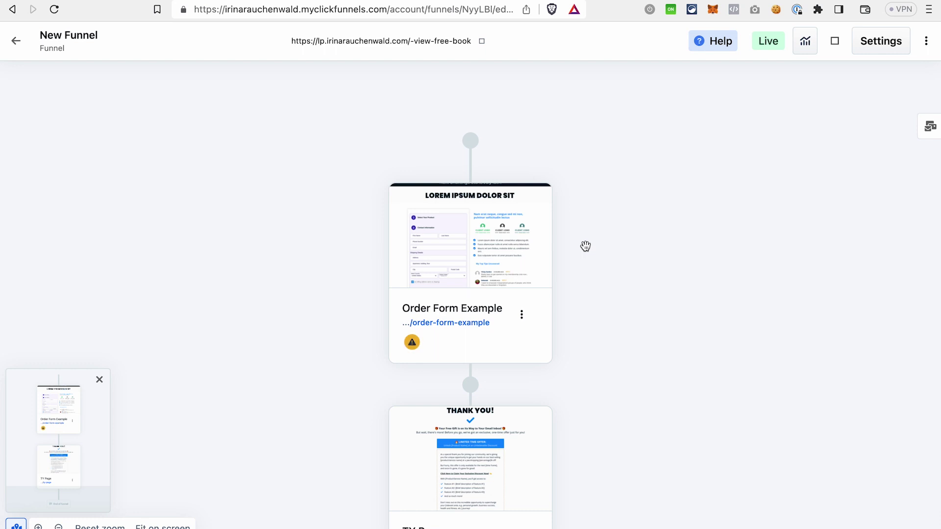
- Choose Add Products for the Order Form Example step and begin picking an existing product
mouse_move(431, 333)
click(523, 318)
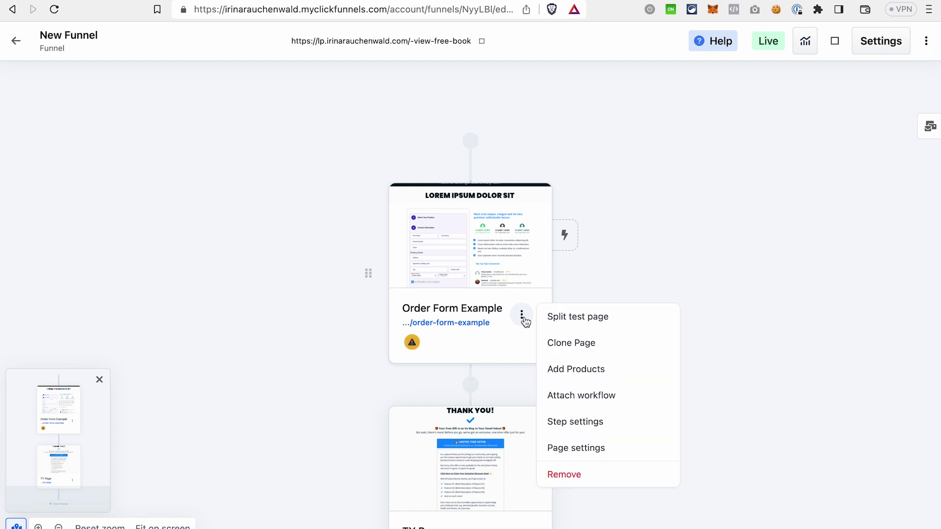
click(592, 370)
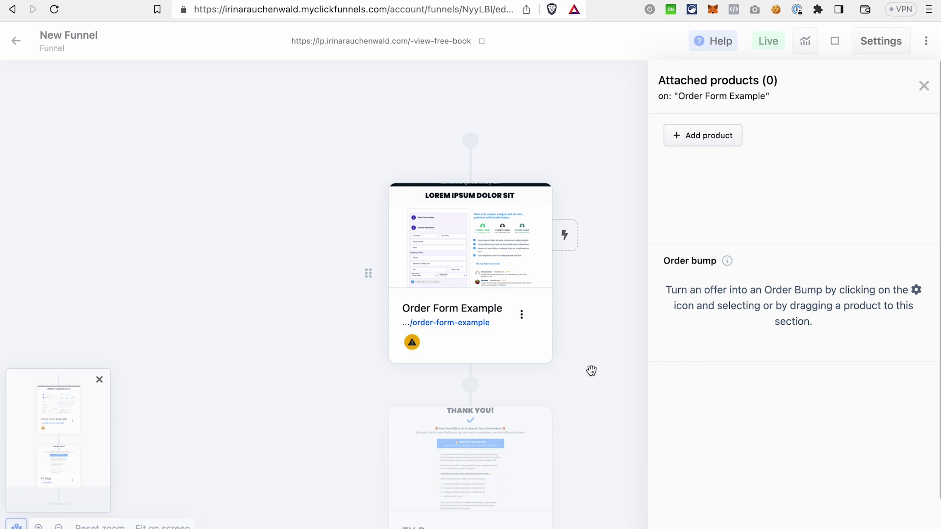
click(723, 142)
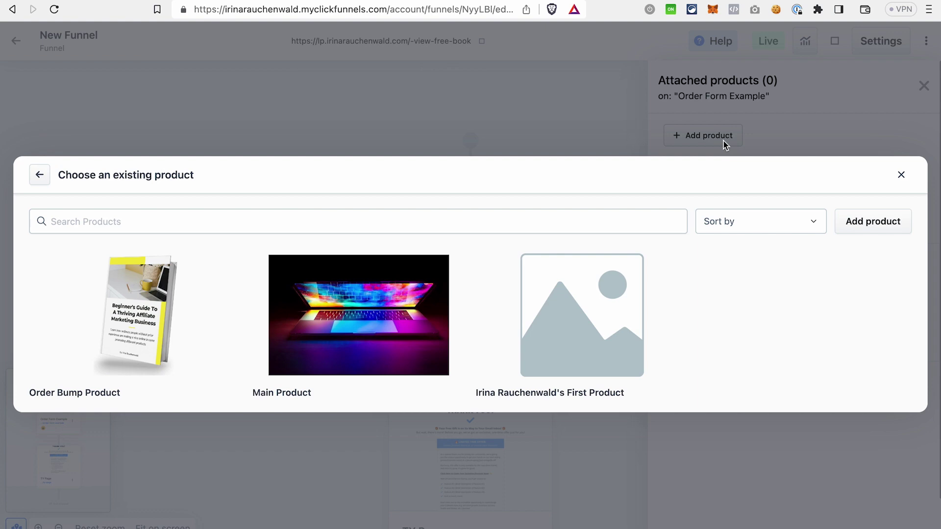
- Attach the $197.00 Main Product to the Order Form Example page
mouse_move(346, 300)
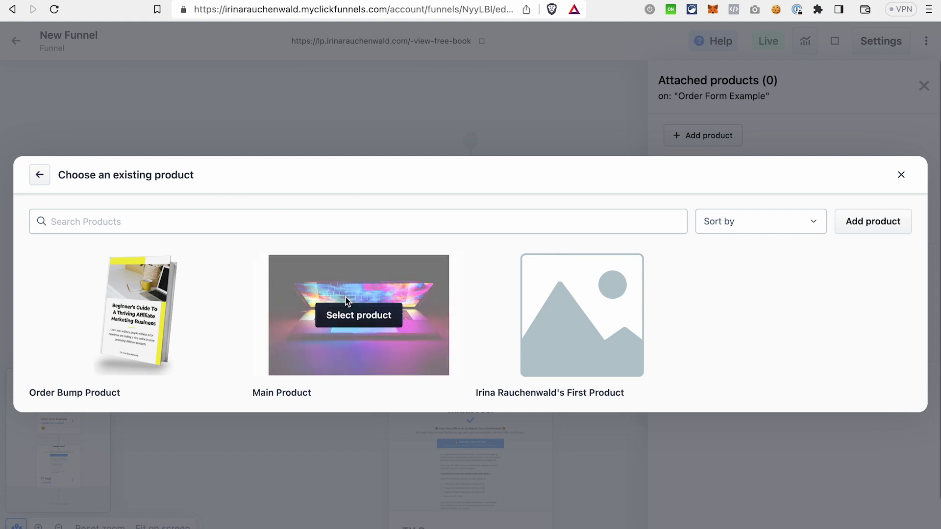
click(346, 316)
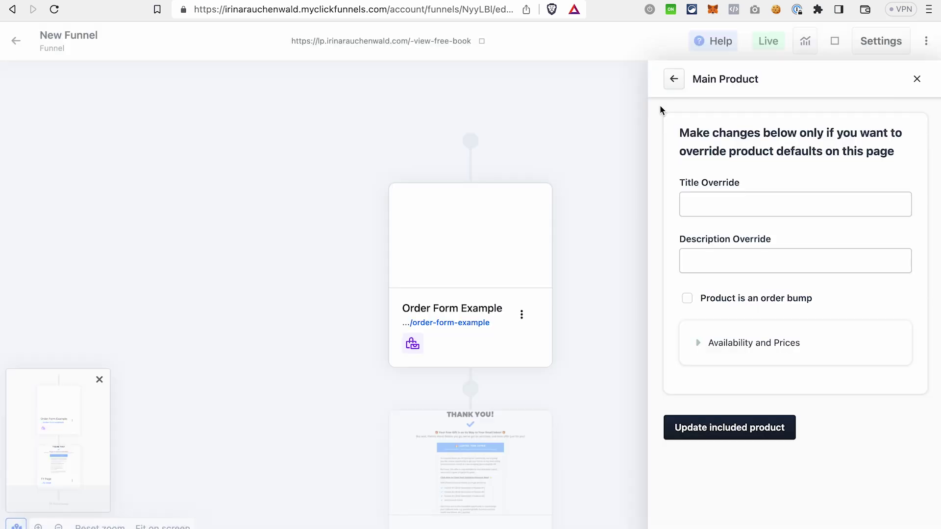
click(674, 77)
- Review the Main Product's page-specific settings and its Availability and Prices
click(682, 232)
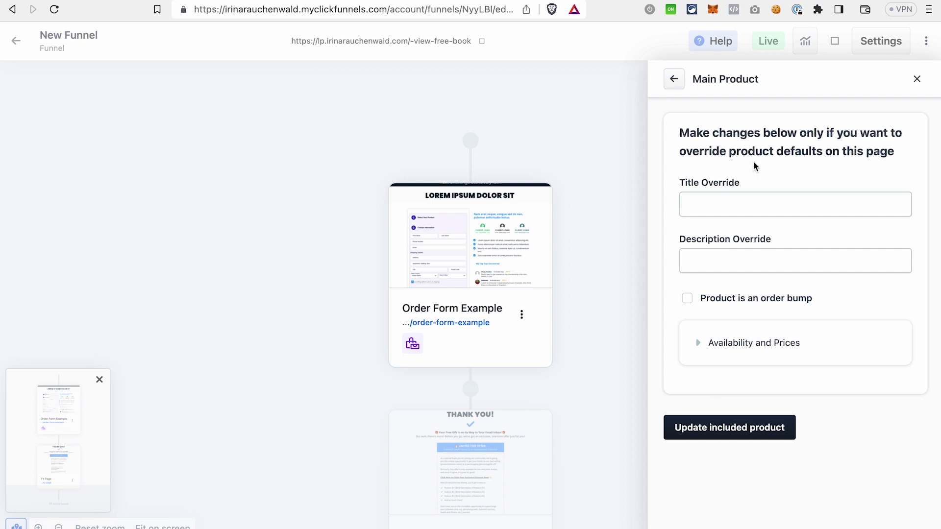
click(697, 345)
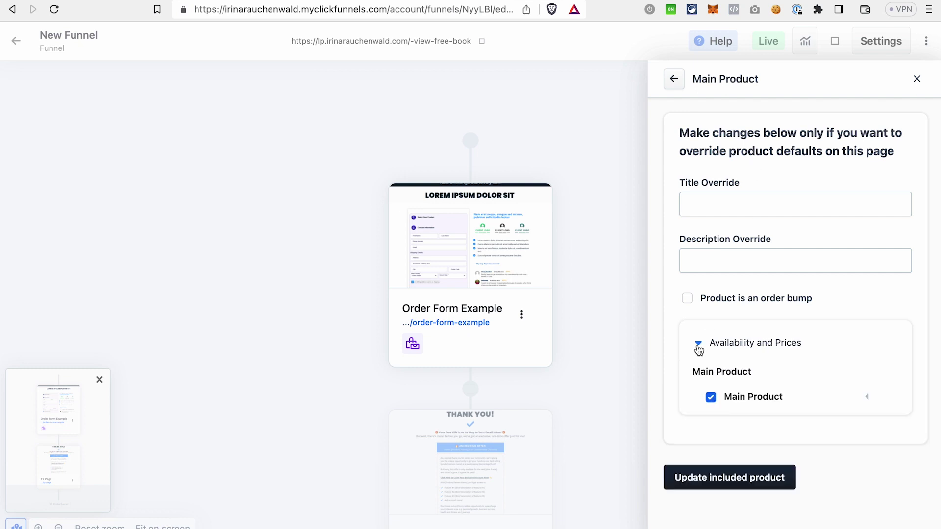
click(673, 79)
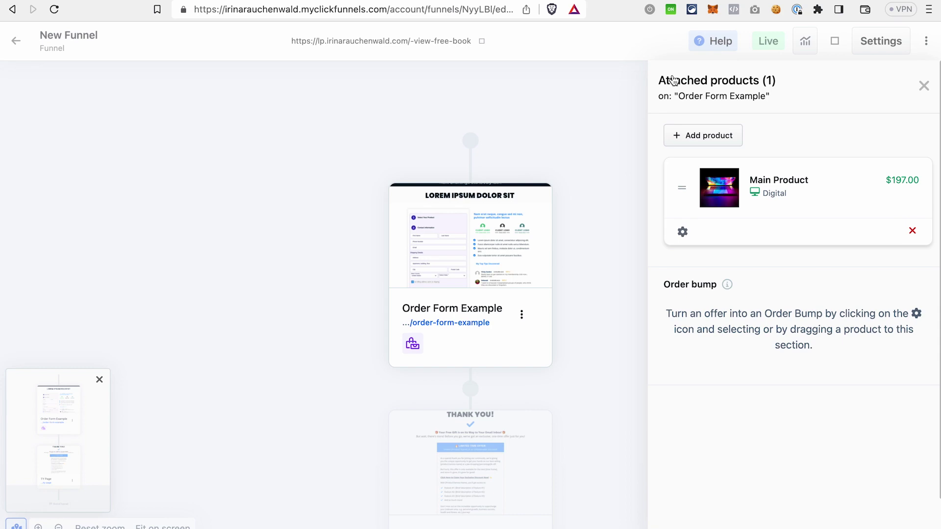
click(694, 139)
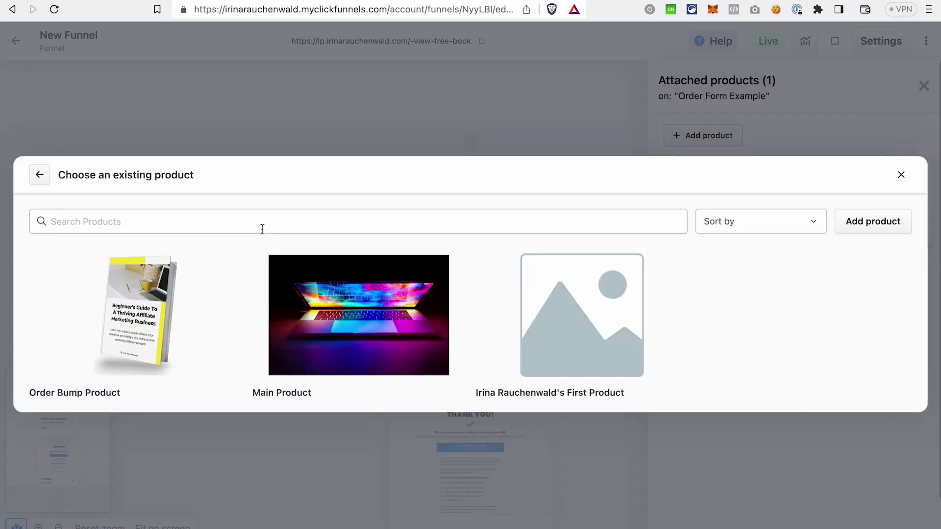
- Add the $27.00 Order Bump Product and tick 'Product is an order bump'
mouse_move(98, 331)
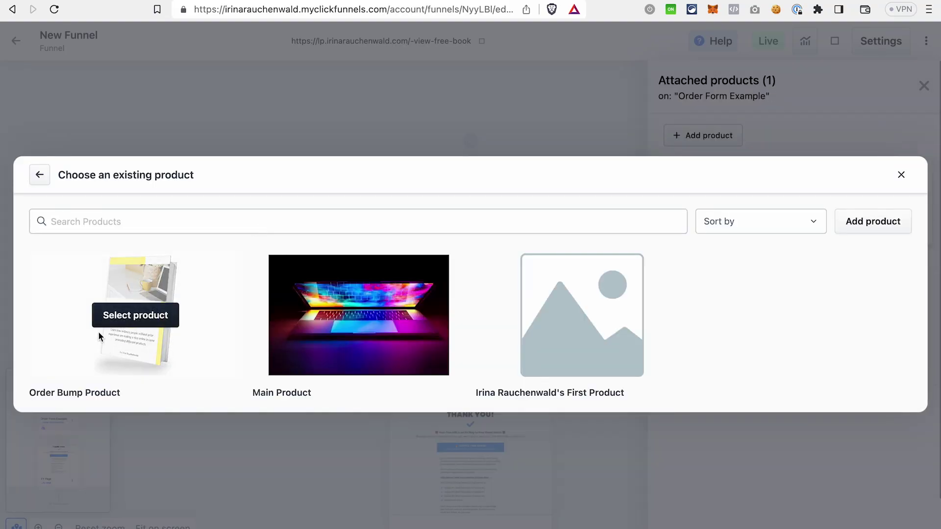
click(110, 319)
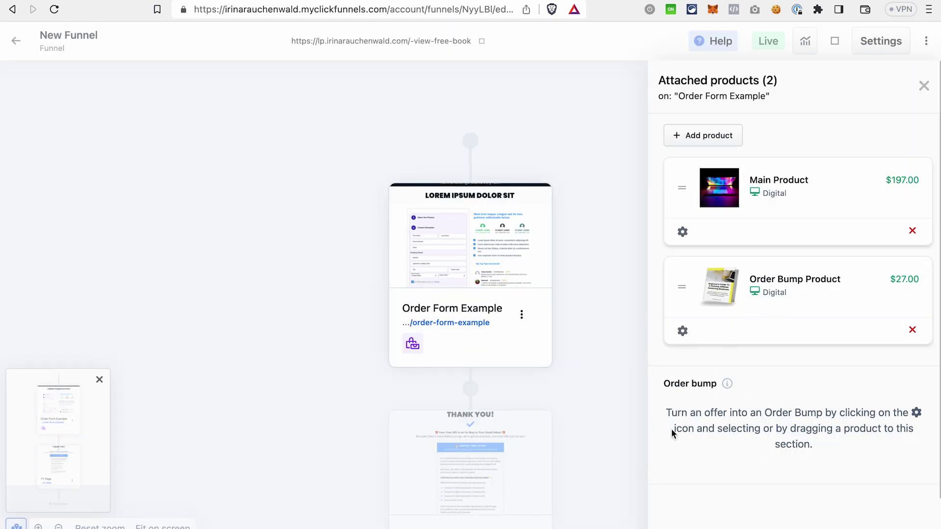
click(682, 331)
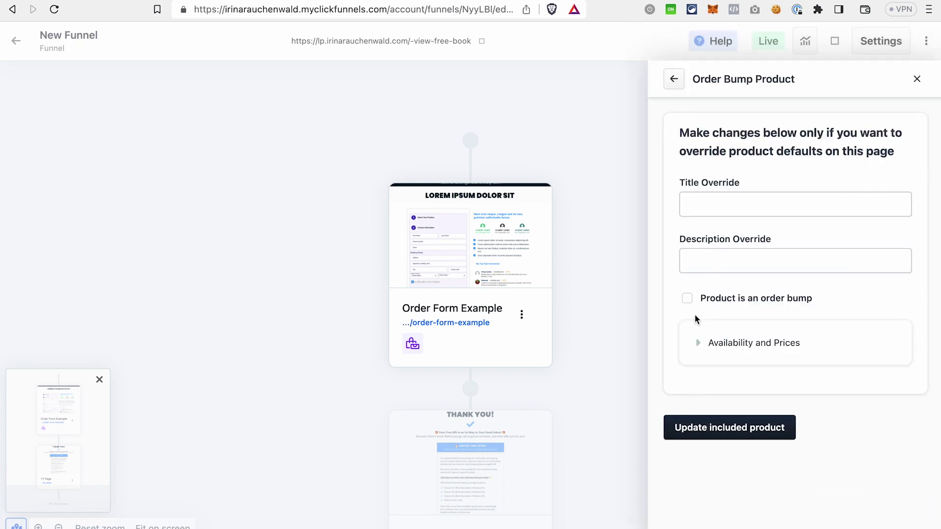
click(688, 299)
click(716, 480)
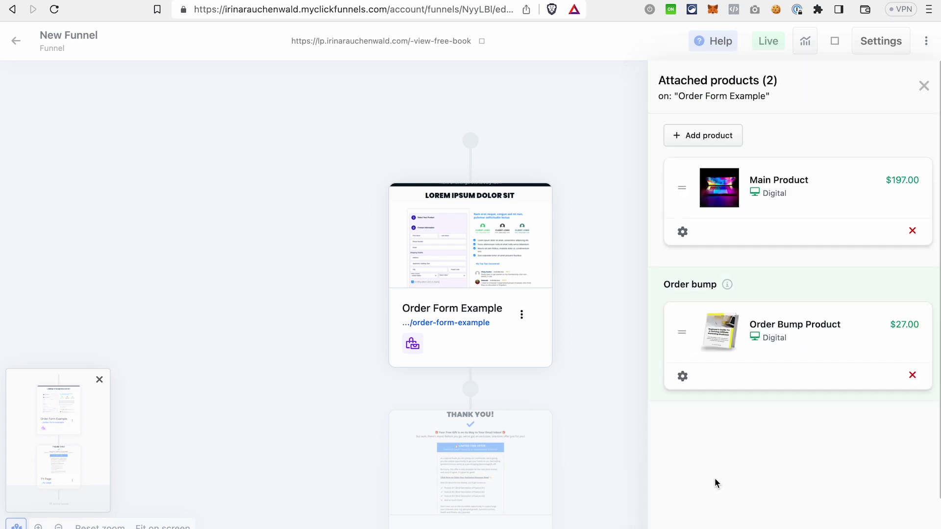
click(563, 233)
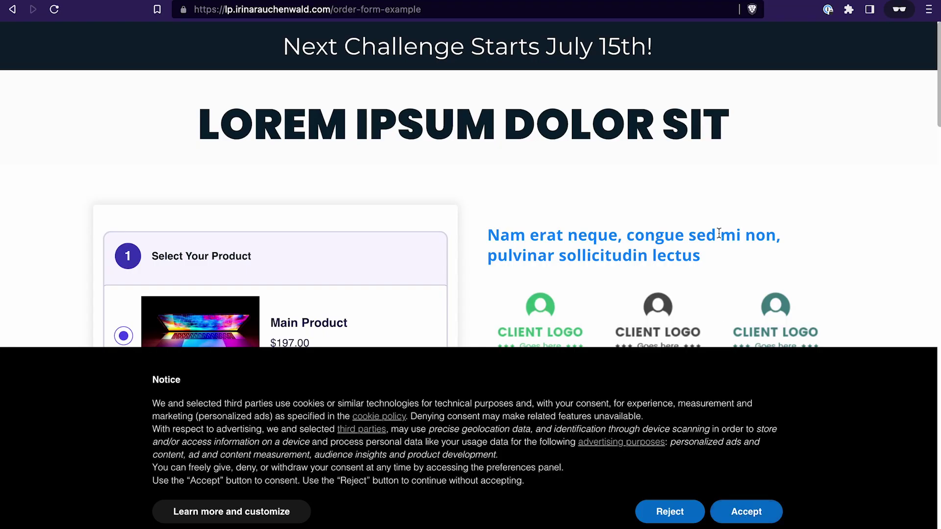
- In the preview, accept cookies, tick the $27.00 order bump and check the Order Summary
click(745, 513)
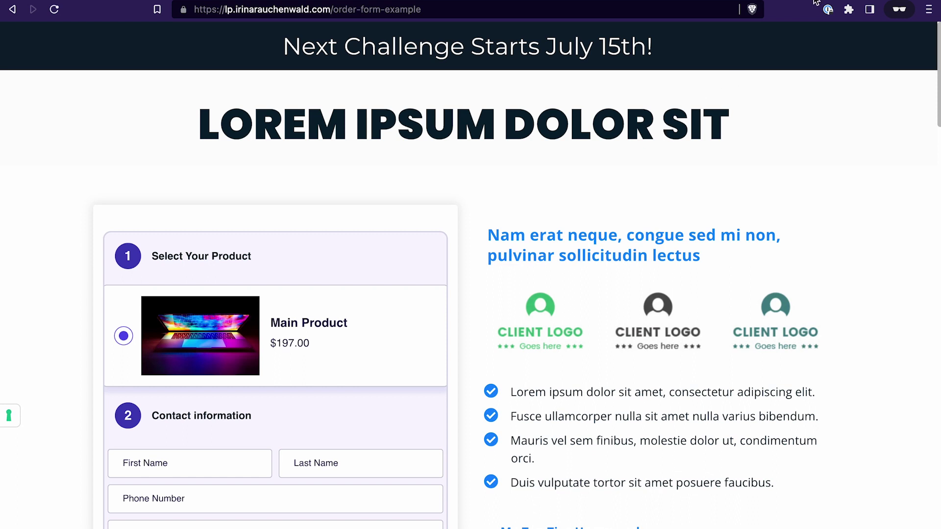
scroll(292, 338, down, 5)
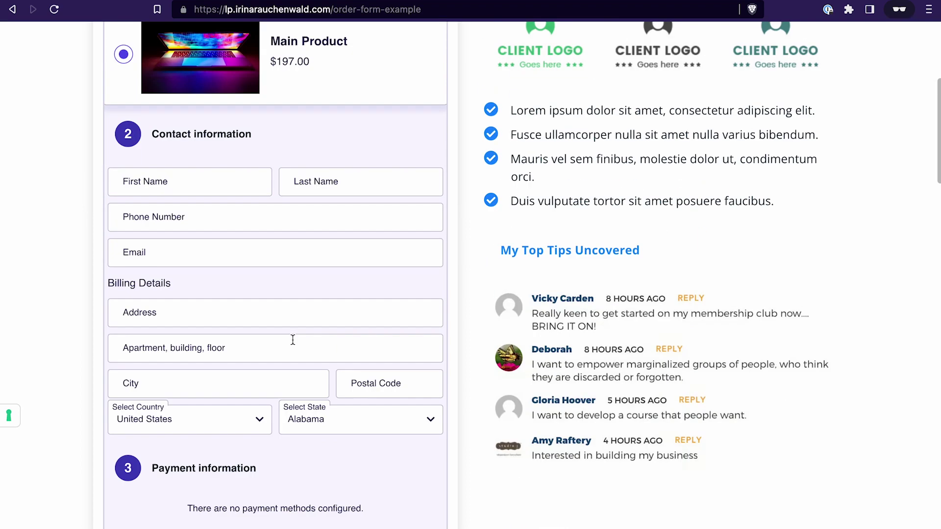
scroll(519, 250, up, 4)
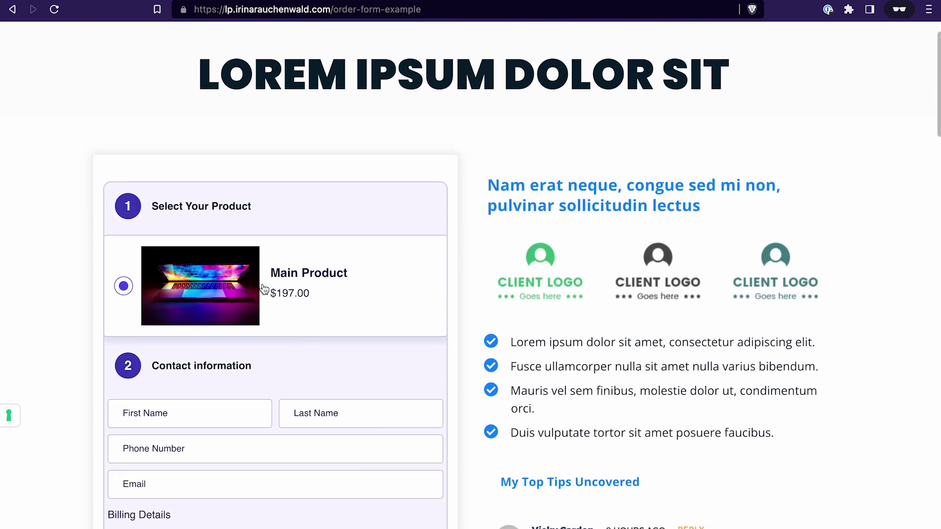
scroll(374, 331, down, 10)
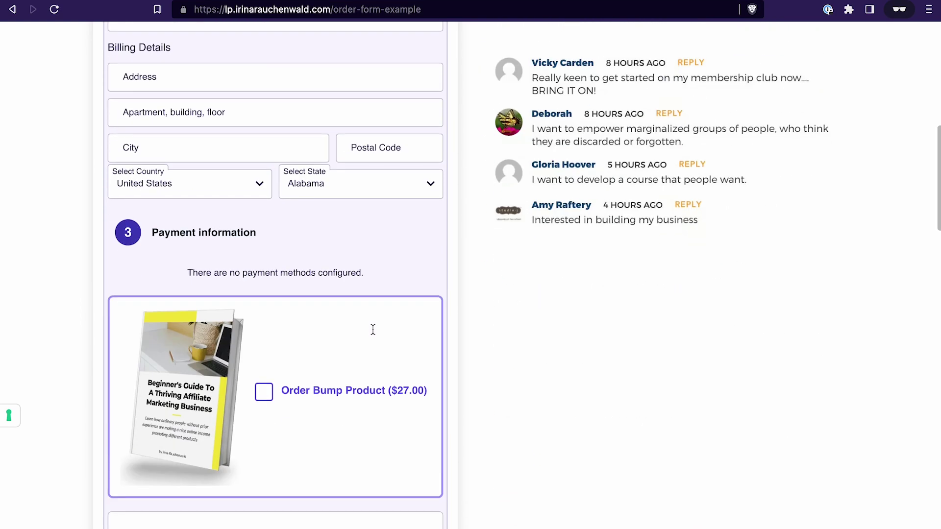
scroll(373, 329, down, 3)
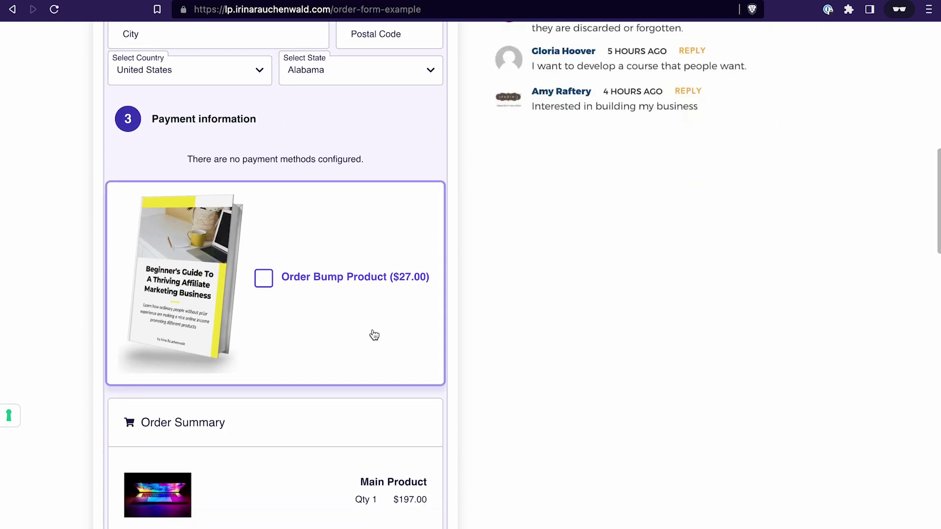
click(263, 279)
scroll(370, 377, down, 4)
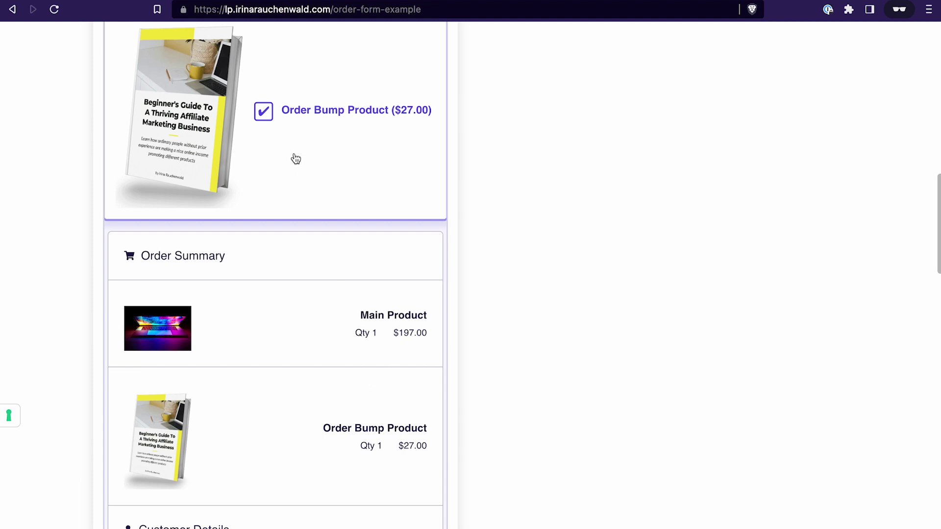
scroll(294, 157, up, 3)
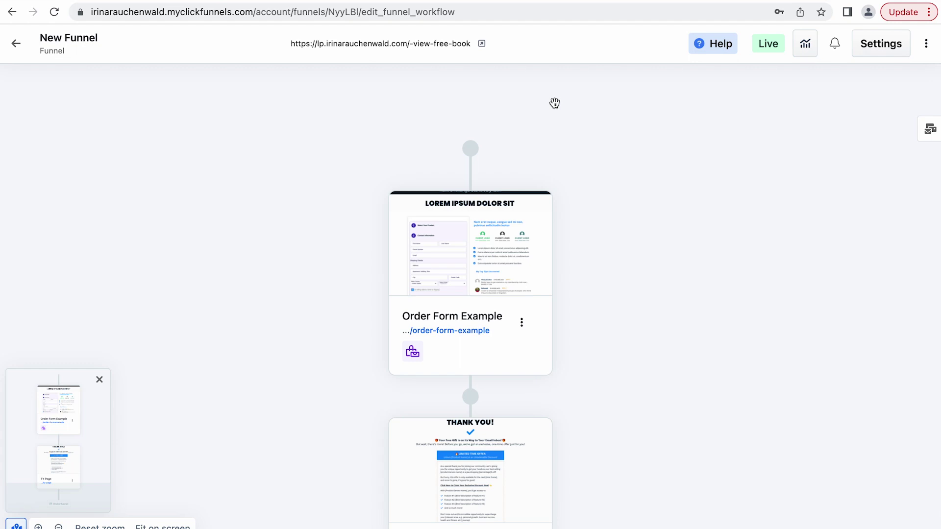
- Edit Order Form Example and scroll the Checkout element's style settings to ORDER BUMP
click(466, 227)
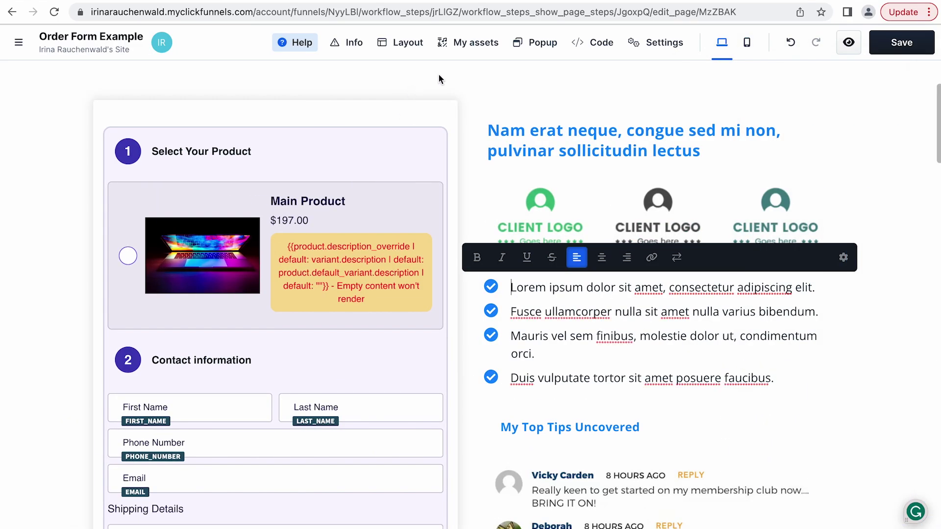
click(386, 103)
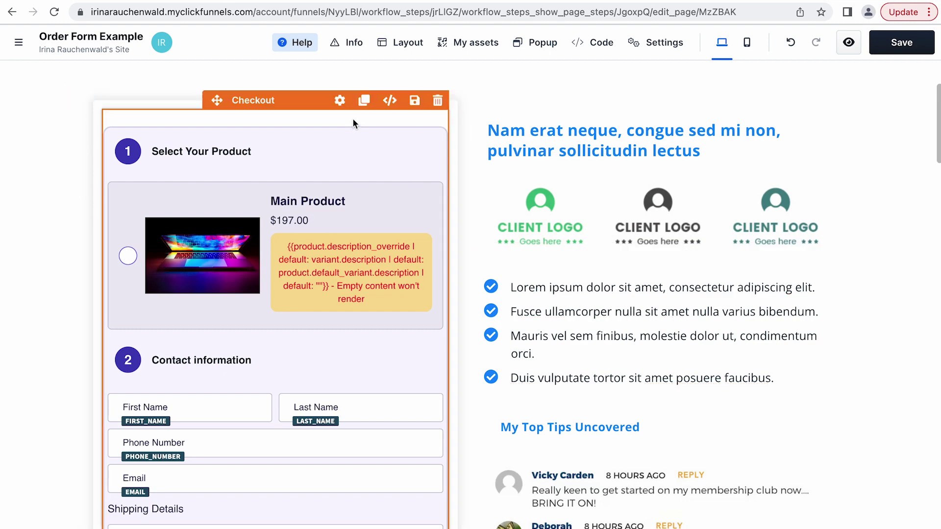
click(339, 101)
scroll(783, 301, down, 10)
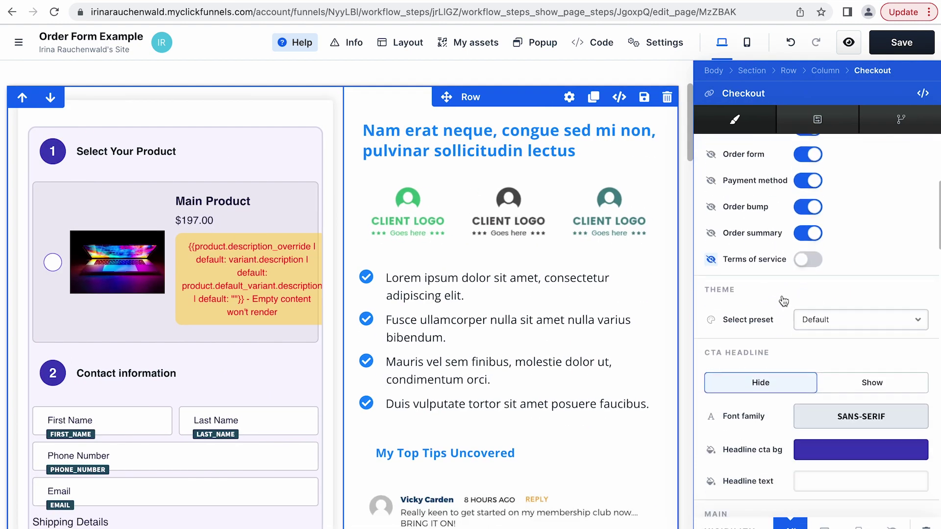
scroll(783, 300, down, 3)
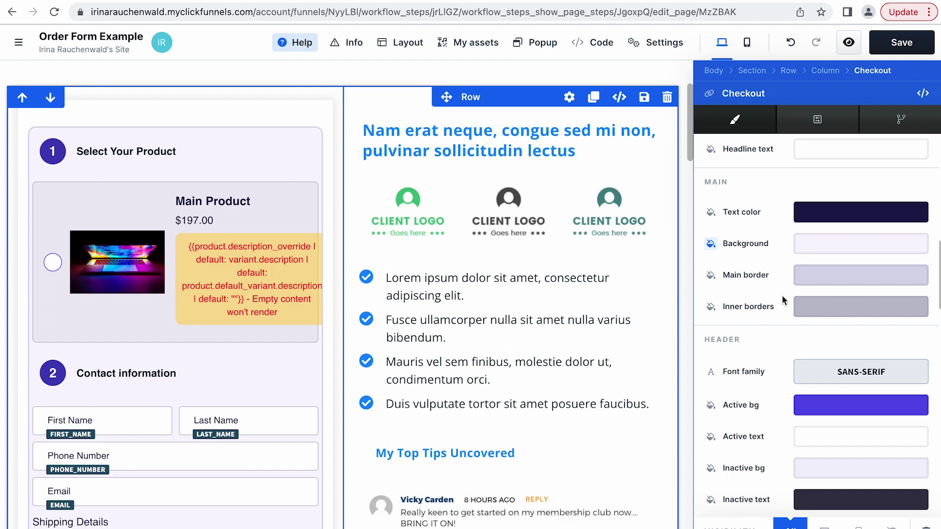
scroll(758, 374, down, 6)
scroll(759, 378, down, 2)
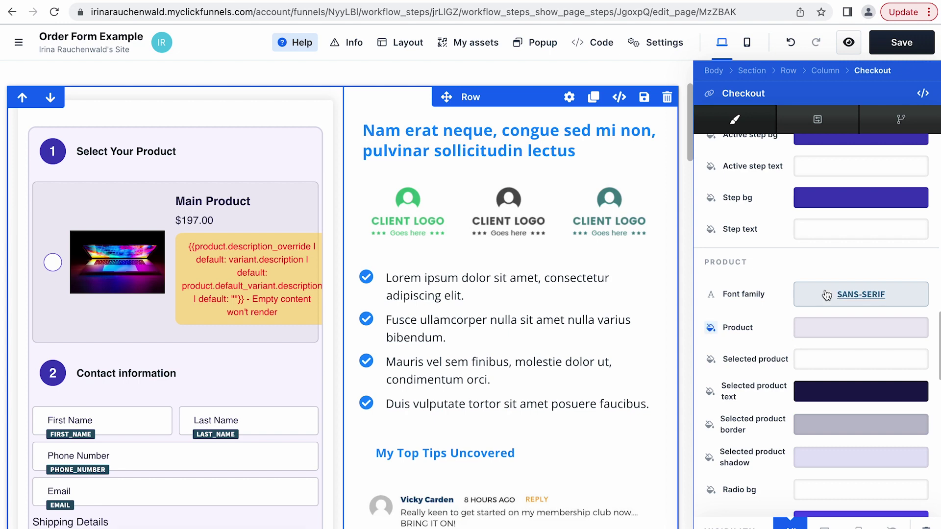
scroll(826, 295, down, 10)
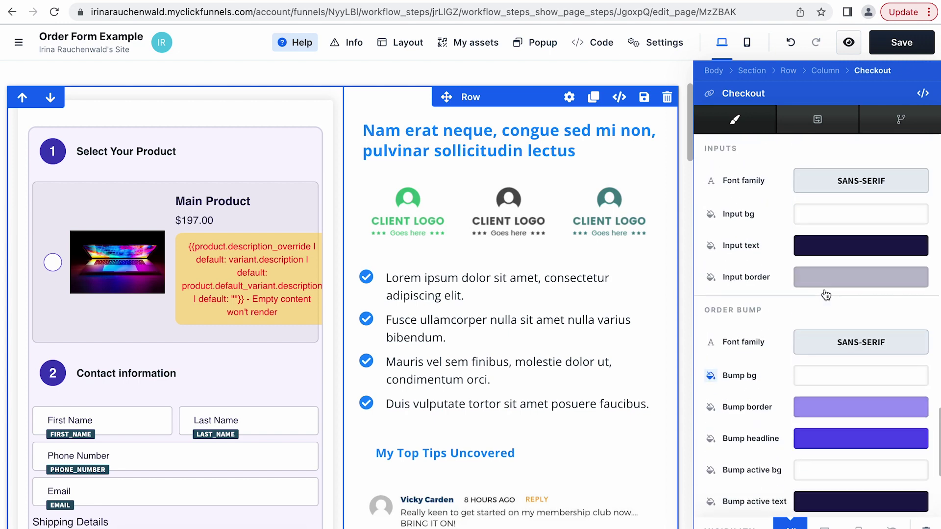
scroll(826, 294, down, 3)
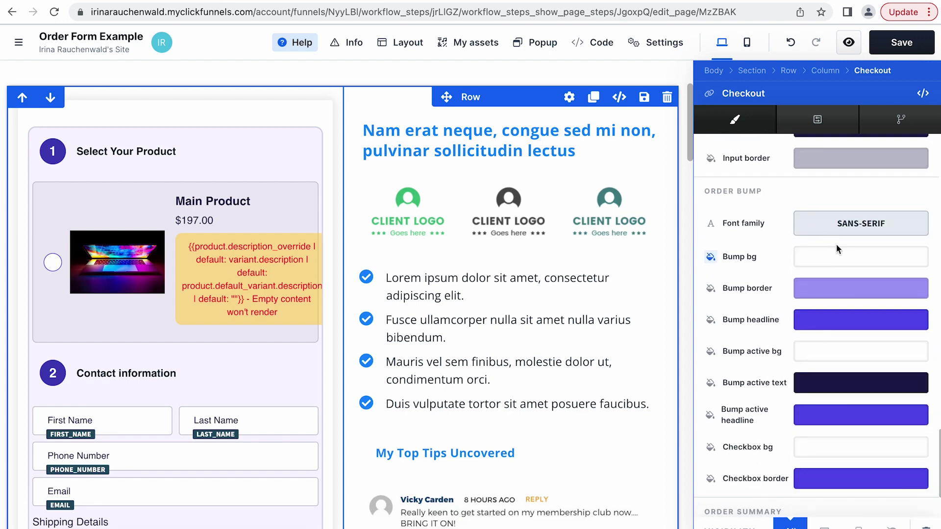